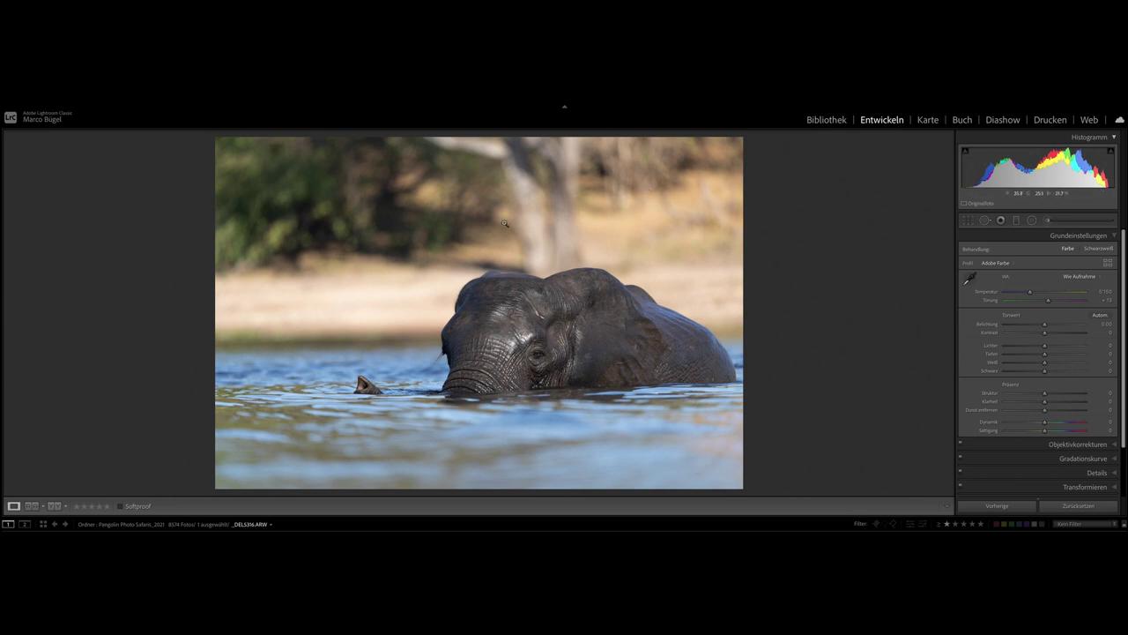
# Draw a radial ellipse over the elephant, then reposition, rotate and stretch it to the photo's right edge
pyautogui.click(1032, 221)
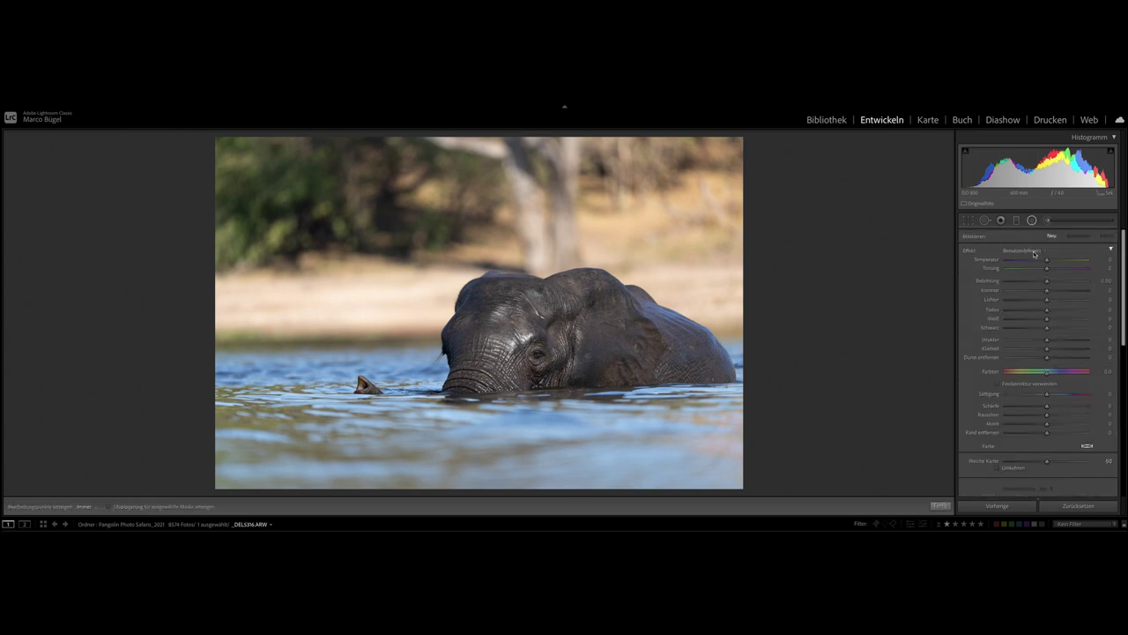
pyautogui.moveTo(597, 357)
pyautogui.mouseDown()
pyautogui.moveTo(504, 328)
pyautogui.moveTo(749, 357)
pyautogui.mouseUp()
pyautogui.moveTo(569, 355); pyautogui.dragTo(540, 331)
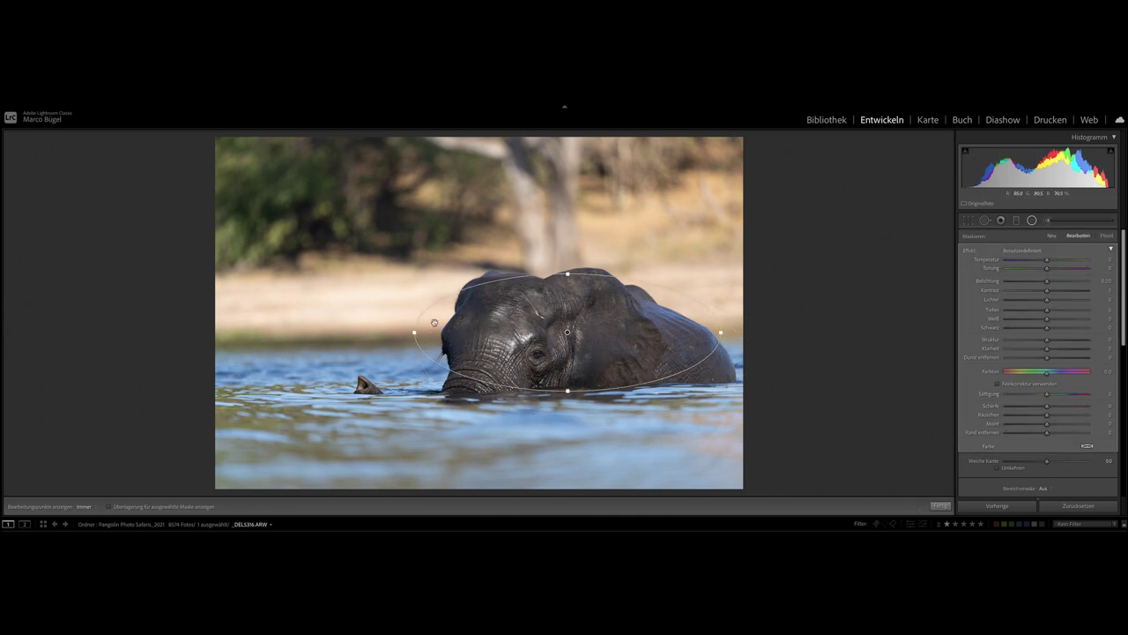
pyautogui.moveTo(411, 311); pyautogui.dragTo(423, 271)
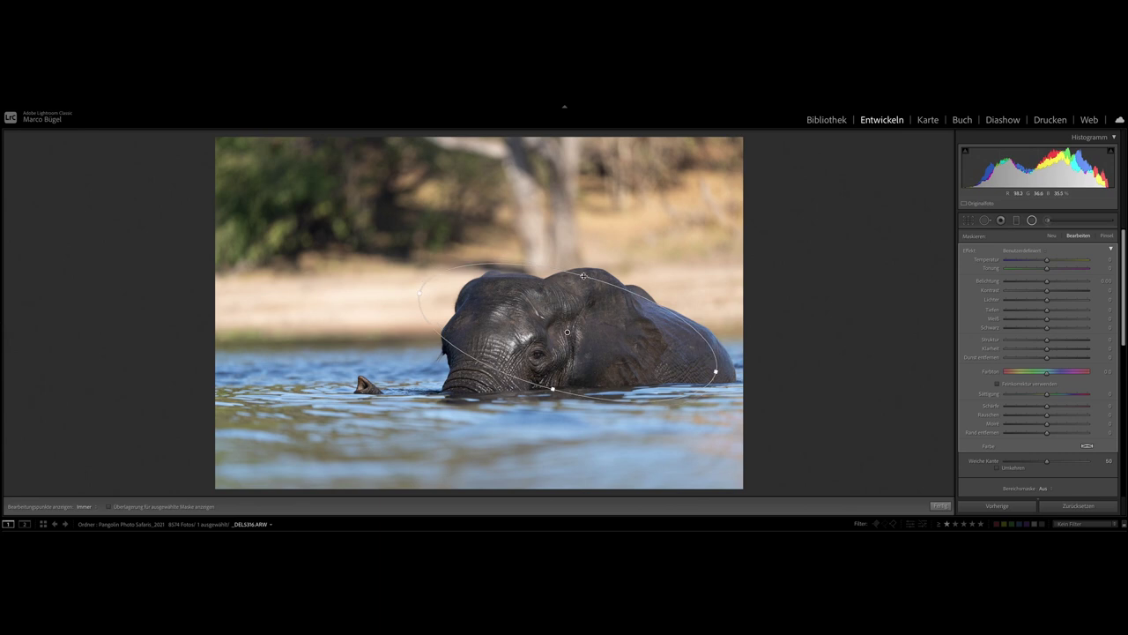
pyautogui.moveTo(582, 276); pyautogui.dragTo(589, 253)
pyautogui.moveTo(547, 411); pyautogui.dragTo(545, 416)
pyautogui.moveTo(715, 372); pyautogui.dragTo(733, 376)
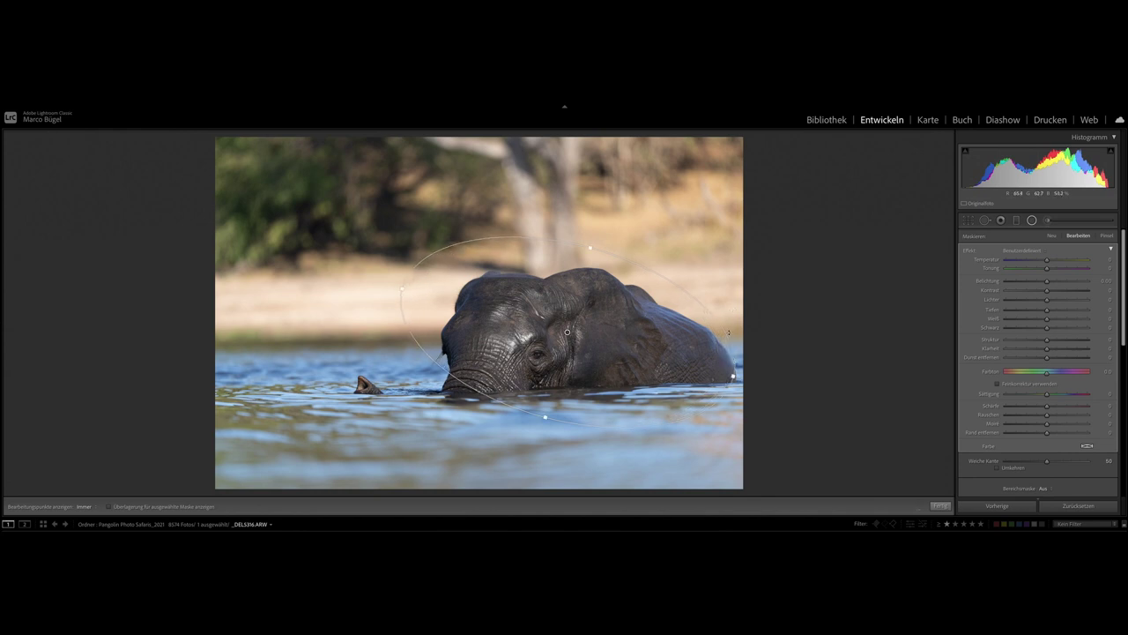
pyautogui.moveTo(730, 330); pyautogui.dragTo(731, 307)
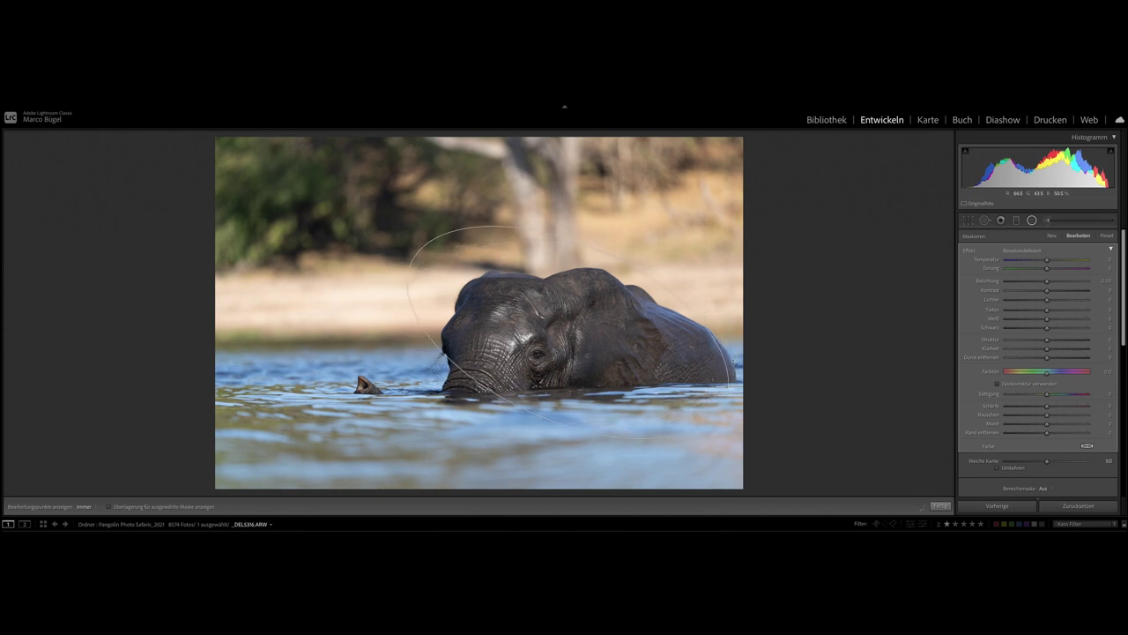
pyautogui.moveTo(571, 334)
pyautogui.mouseDown()
pyautogui.moveTo(604, 343)
pyautogui.moveTo(574, 345)
pyautogui.mouseUp()
pyautogui.moveTo(740, 370); pyautogui.dragTo(748, 371)
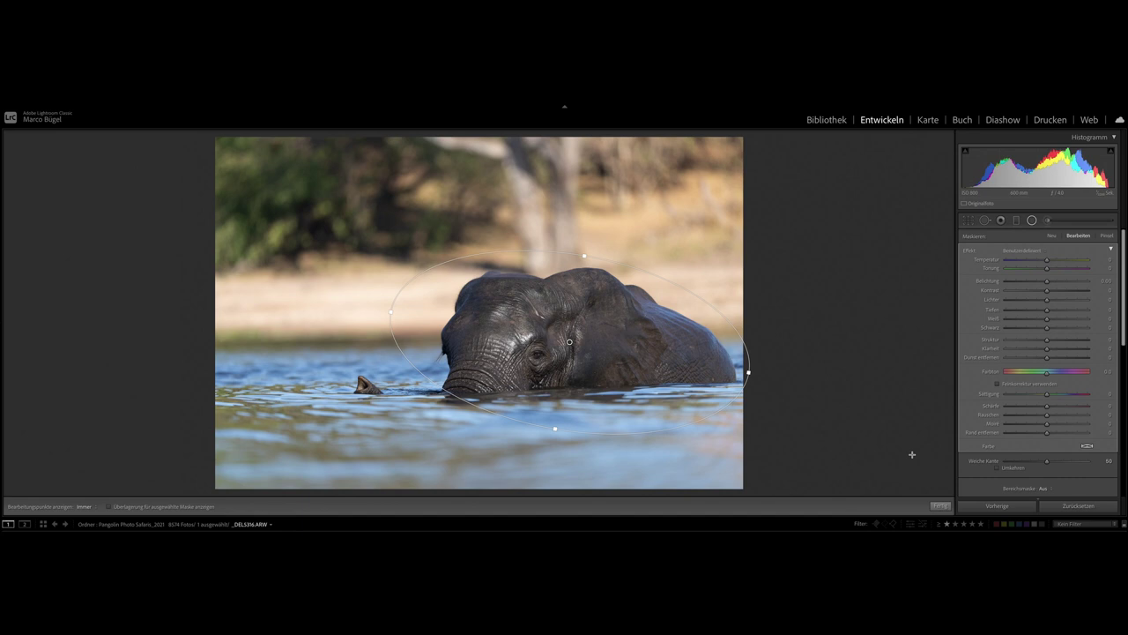
# Darken outside the ellipse with exposure about -1.85, toggling Invert on and off to compare
pyautogui.click(1031, 282)
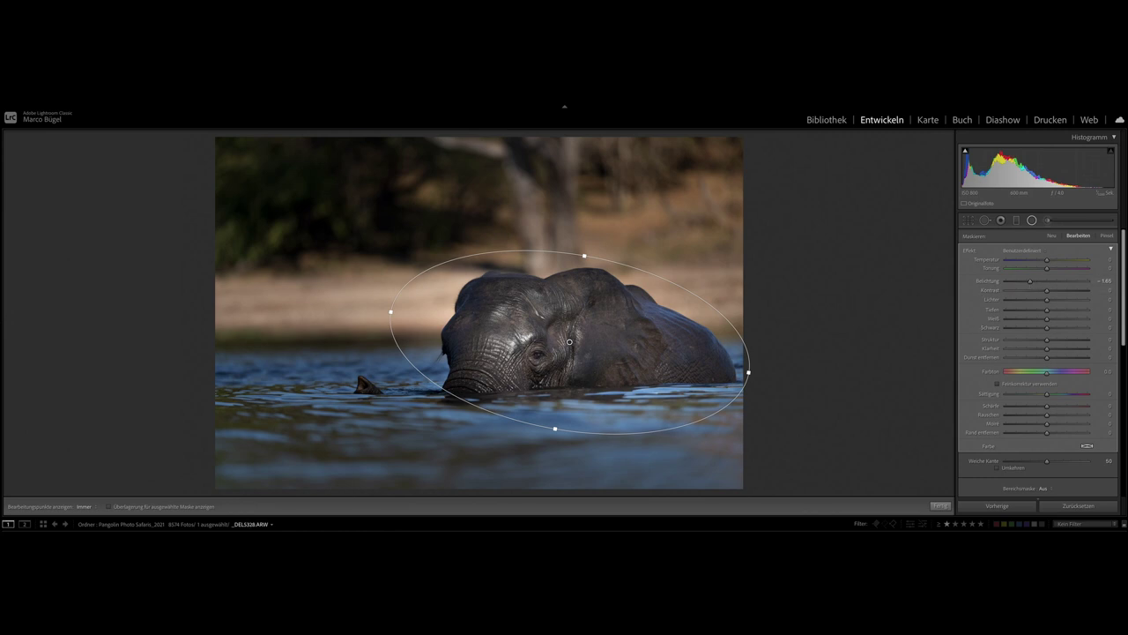
pyautogui.click(998, 468)
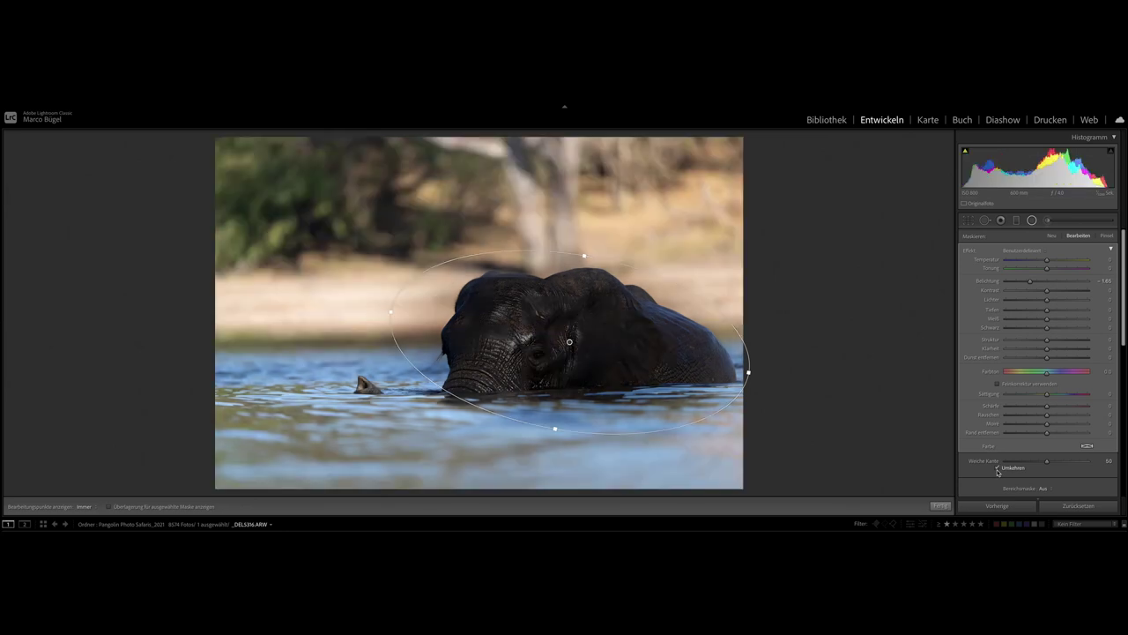
pyautogui.click(998, 470)
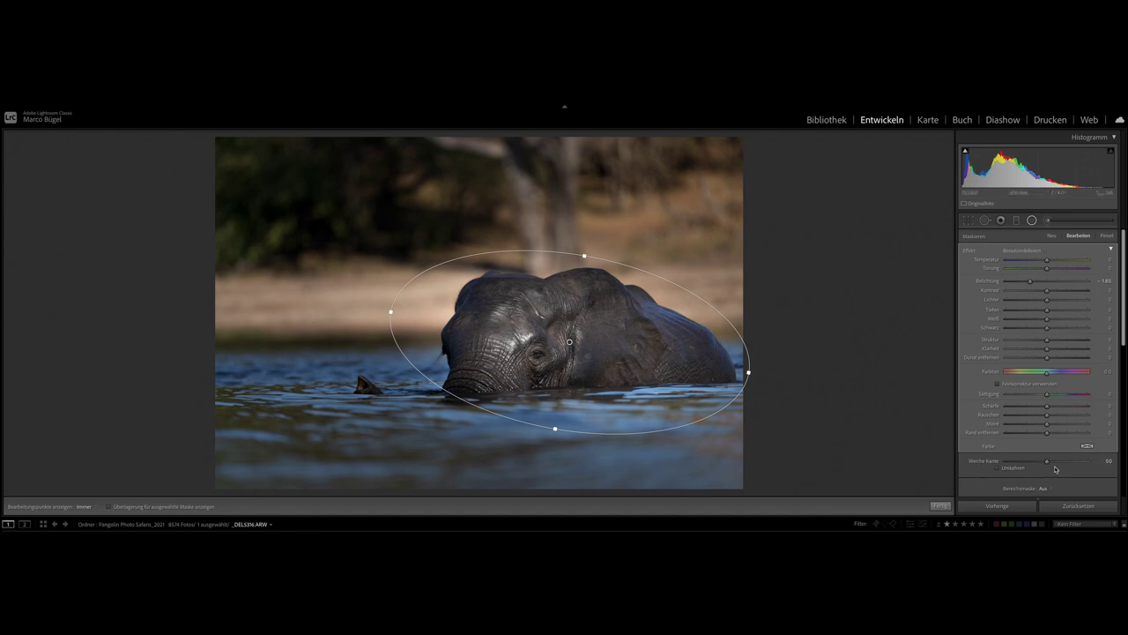
# Try the radial filter feather at 100 and 0, then settle it at 29
pyautogui.moveTo(1050, 466); pyautogui.dragTo(1100, 461)
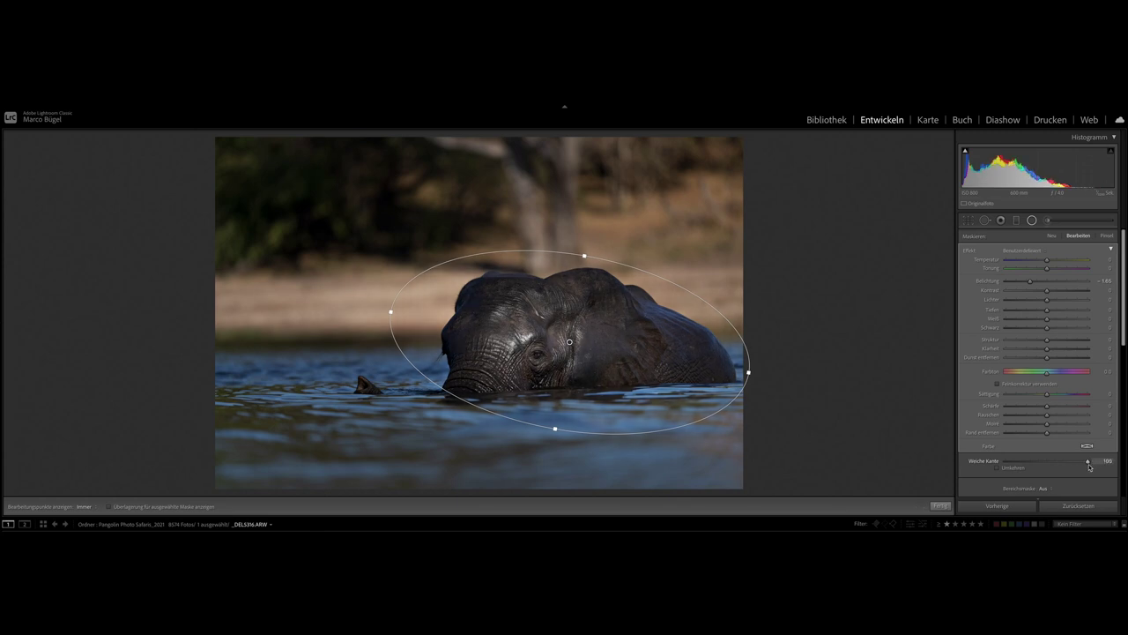
pyautogui.moveTo(1088, 465); pyautogui.dragTo(1004, 466)
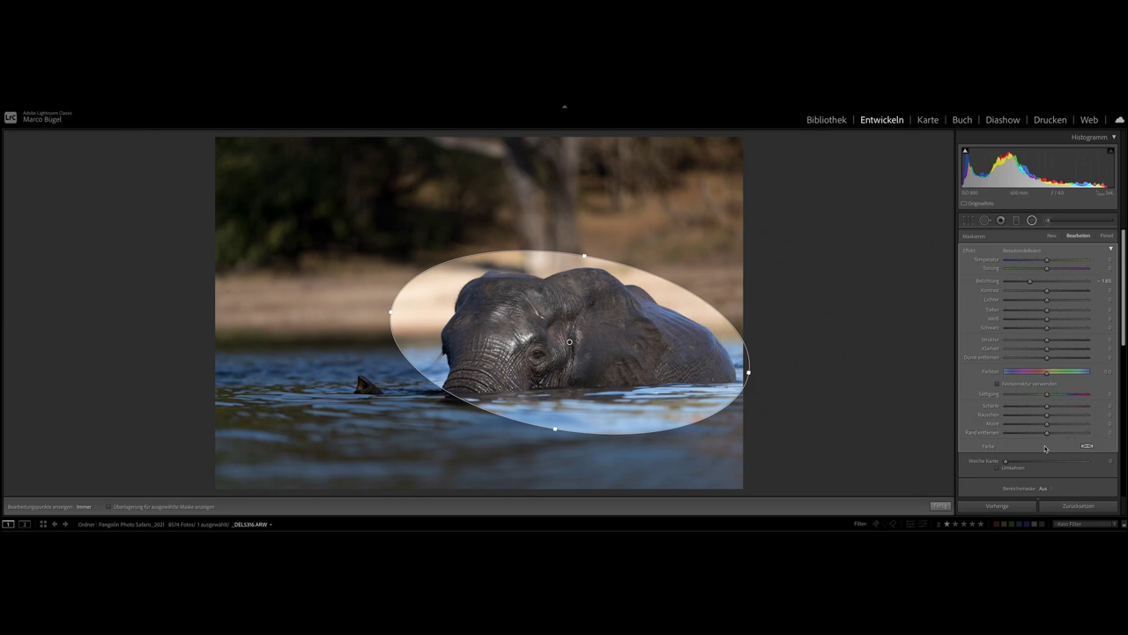
pyautogui.moveTo(1005, 461); pyautogui.dragTo(1037, 463)
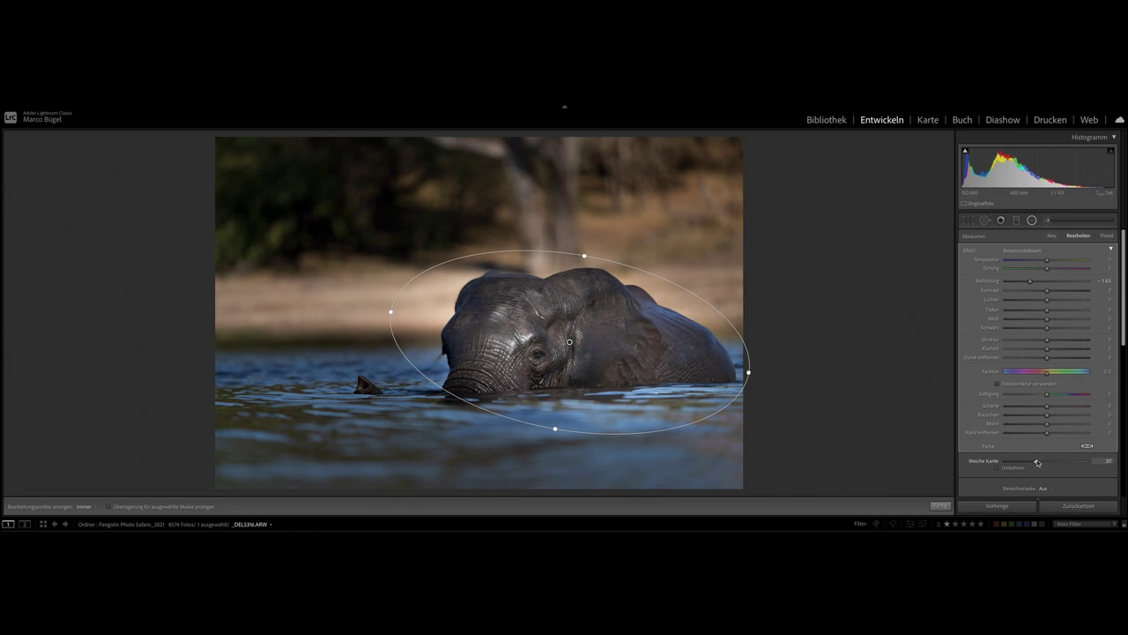
pyautogui.moveTo(1037, 462); pyautogui.dragTo(1030, 462)
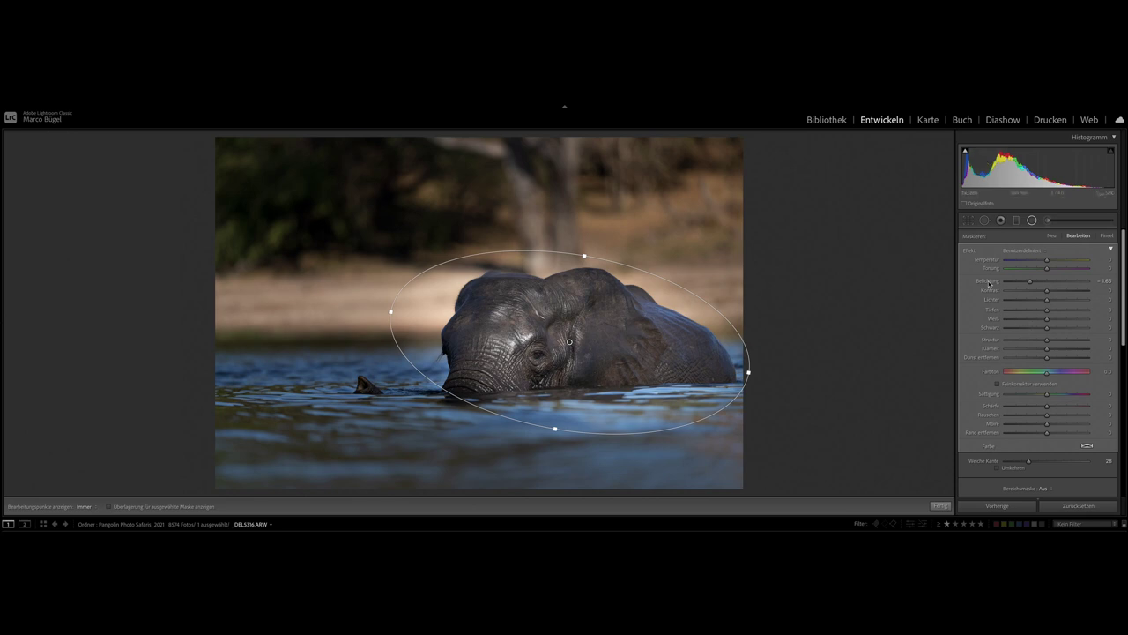
# Reset the filter exposure to 0, lower texture to -60 and clarity to about -82
pyautogui.doubleClick(989, 282)
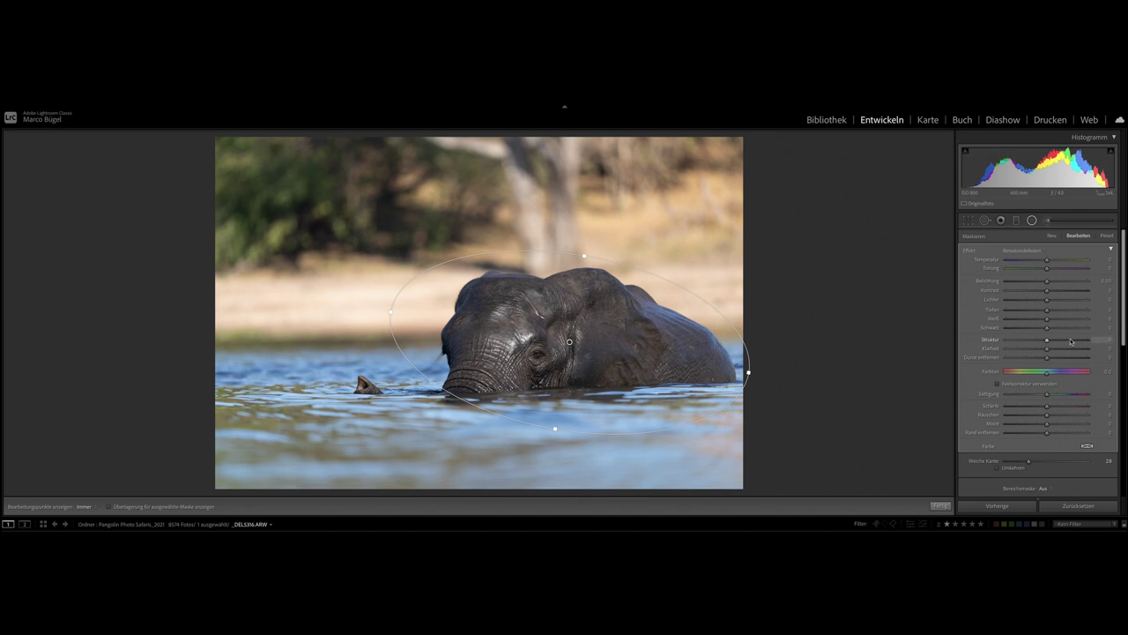
pyautogui.moveTo(1046, 341); pyautogui.dragTo(1011, 342)
pyautogui.moveTo(1047, 350); pyautogui.dragTo(992, 350)
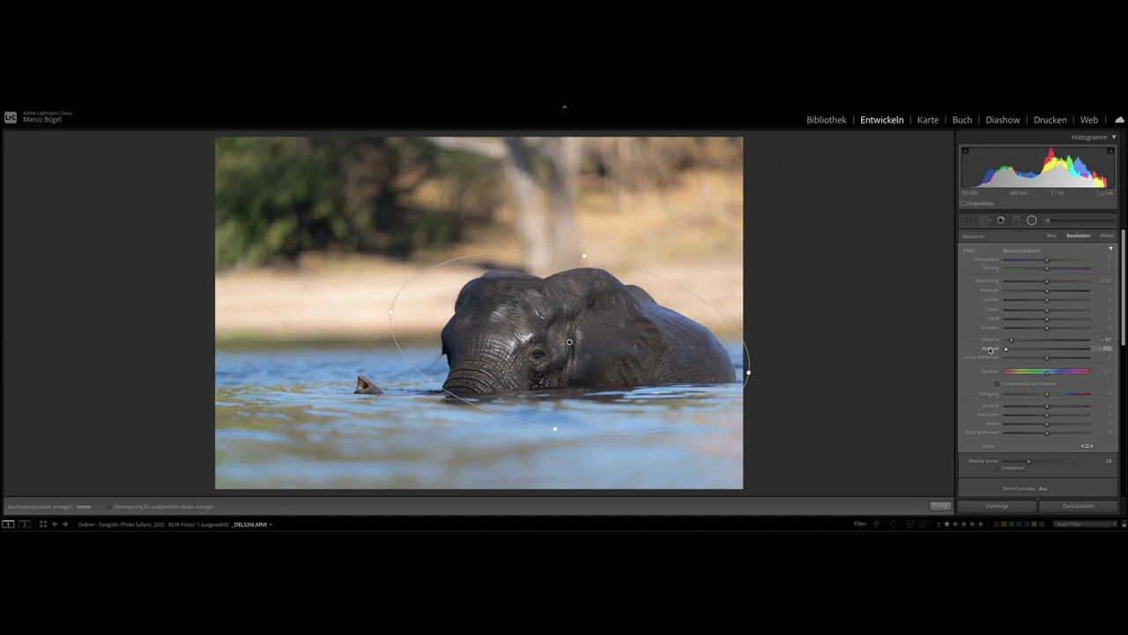
pyautogui.moveTo(990, 350); pyautogui.dragTo(1014, 341)
pyautogui.moveTo(1012, 349); pyautogui.dragTo(1028, 351)
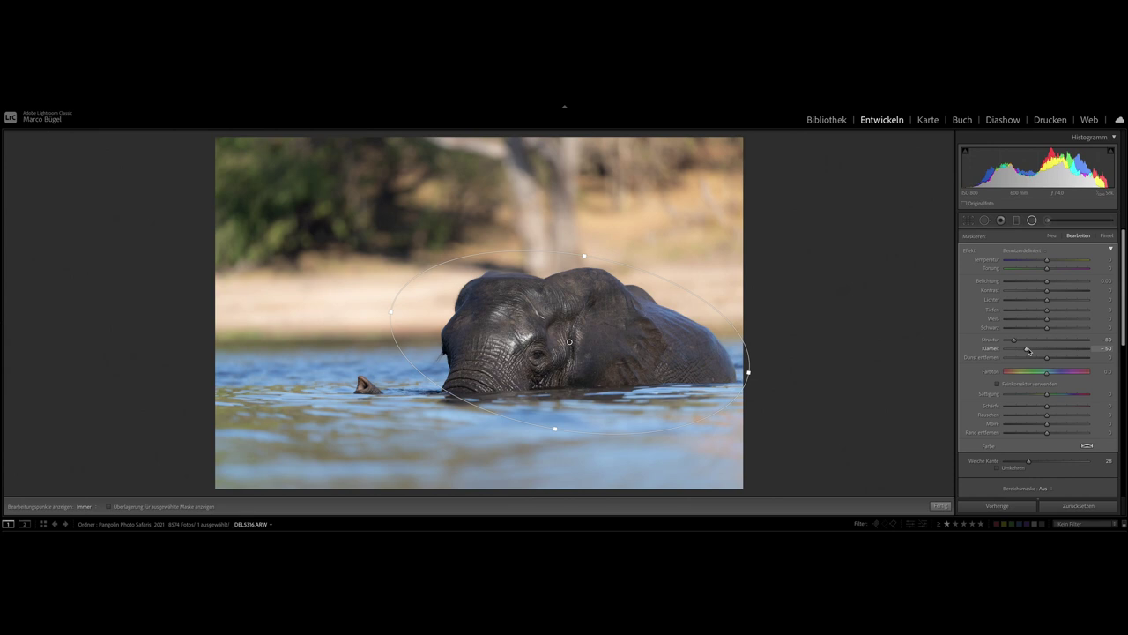
# Pull sharpness and noise to -100, and darken exposure to -2.44 to preview the area
pyautogui.moveTo(1048, 406); pyautogui.dragTo(979, 410)
pyautogui.moveTo(1047, 415)
pyautogui.mouseDown()
pyautogui.moveTo(951, 420)
pyautogui.moveTo(986, 418)
pyautogui.mouseUp()
pyautogui.click(1019, 282)
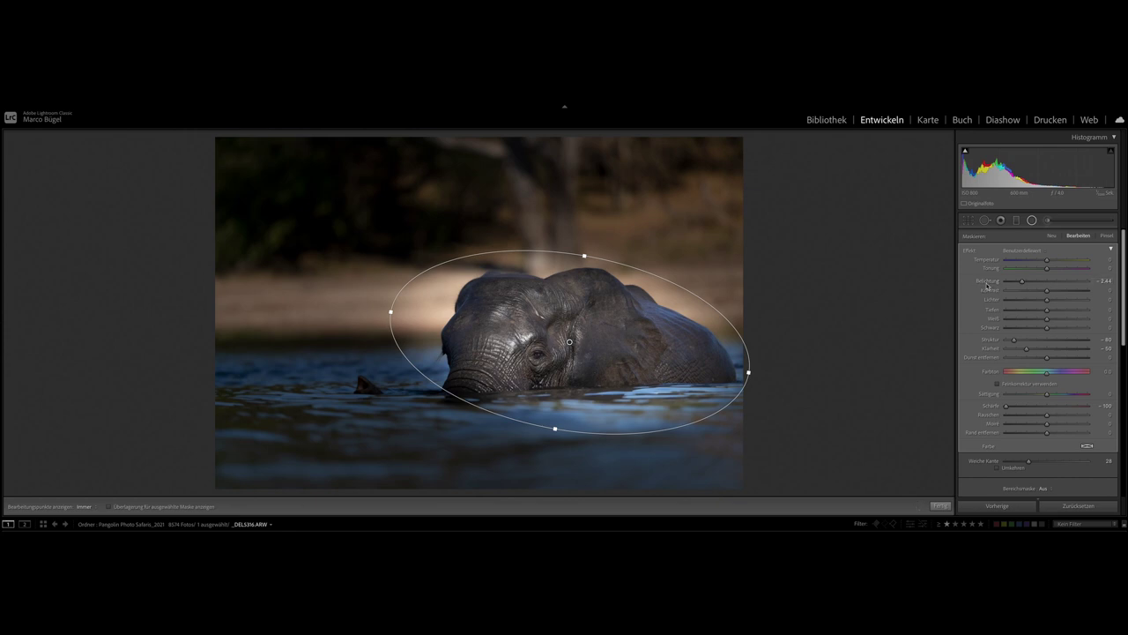
pyautogui.doubleClick(993, 285)
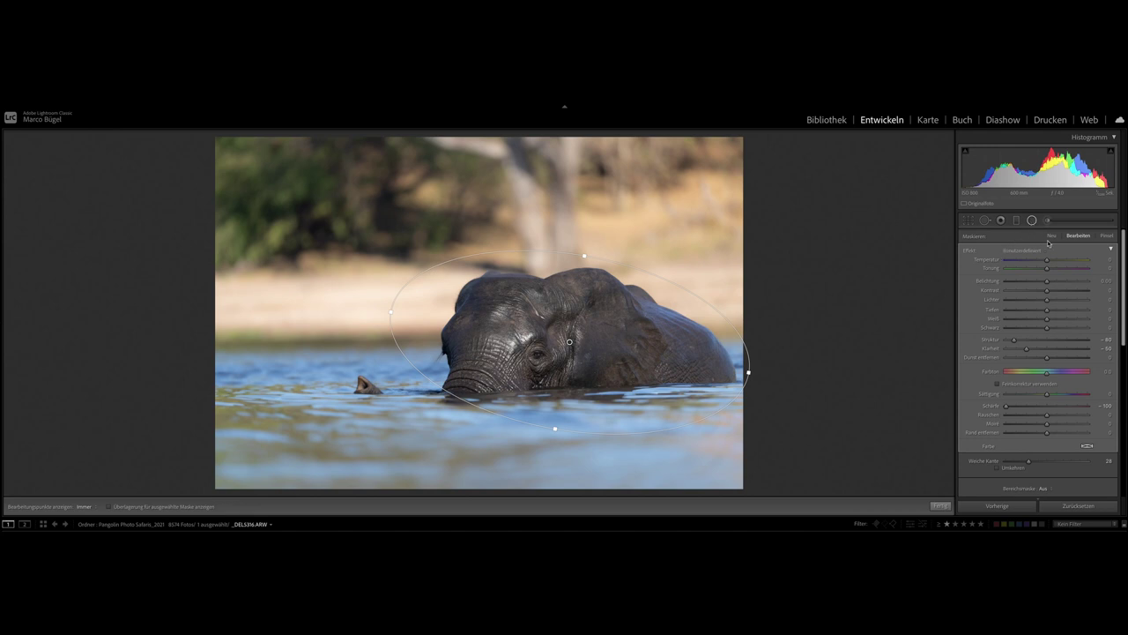
# Add a brush refinement to the radial mask and shrink the brush size
pyautogui.click(1107, 237)
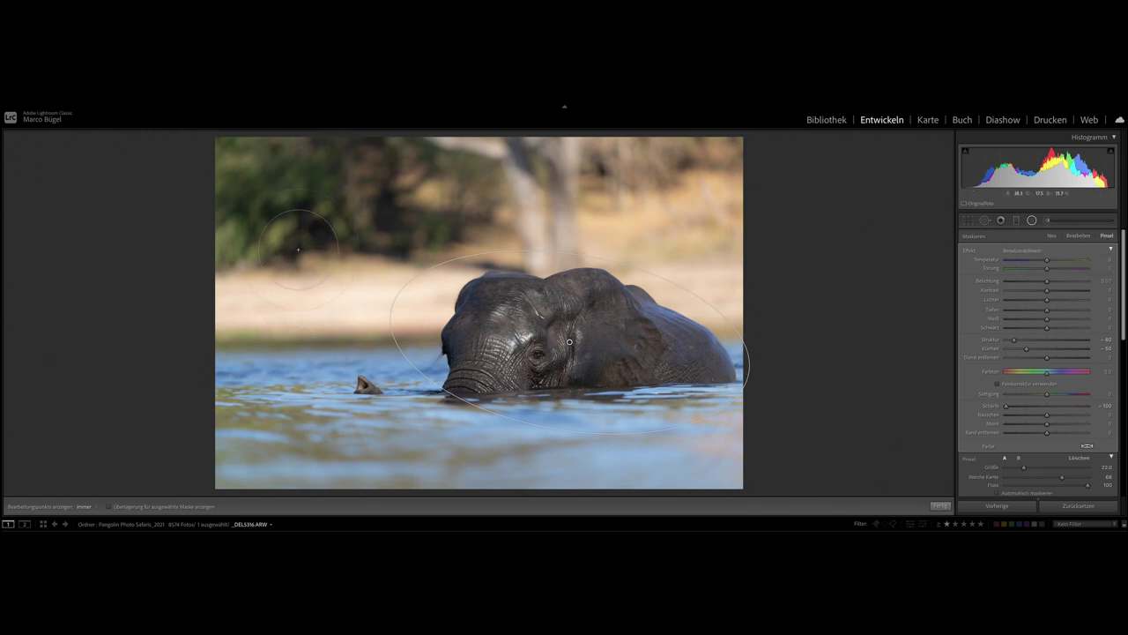
pyautogui.scroll(-4, 305, 256)
pyautogui.scroll(-2, 305, 260)
pyautogui.scroll(-2, 306, 259)
pyautogui.scroll(-1, 306, 257)
pyautogui.scroll(-2, 307, 257)
# Paint over the top of the elephant's head, hide the pins, and switch to erasing
pyautogui.moveTo(473, 298); pyautogui.dragTo(505, 299)
pyautogui.press('h')
pyautogui.press('h')
pyautogui.press('alt')
# Enlarge the brush, alternately paint and erase along the elephant's mask edges, then finish masking
pyautogui.click(1024, 468)
pyautogui.scroll(-5, 570, 341)
pyautogui.press('h')
pyautogui.press('alt')
pyautogui.press('h')
pyautogui.press('alt')
pyautogui.press('alt')
pyautogui.press('h')
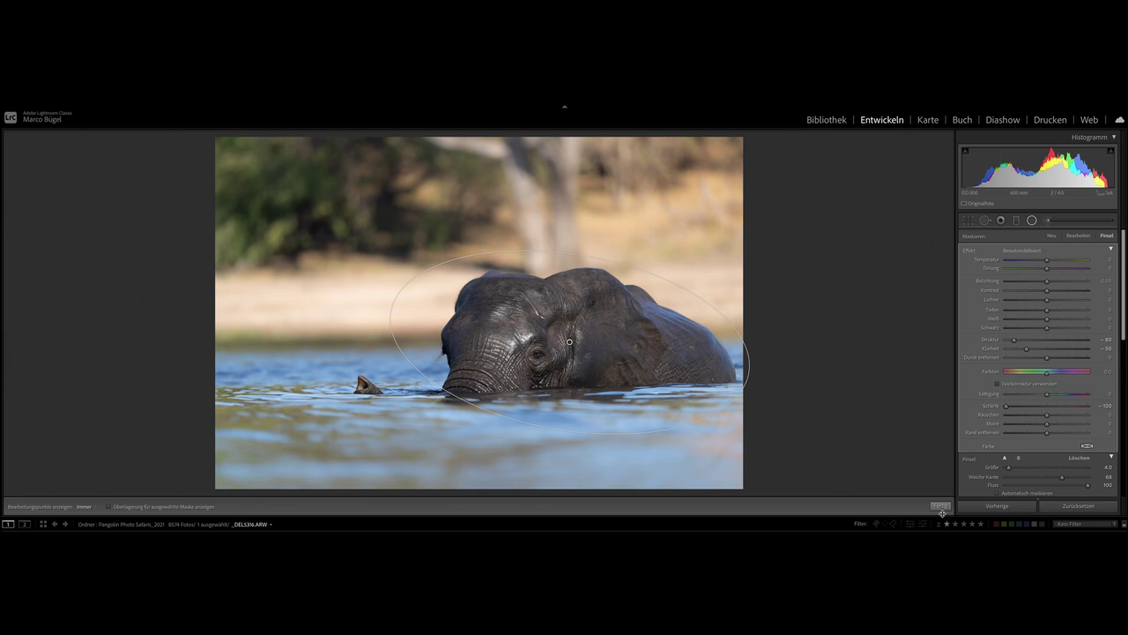
pyautogui.click(942, 506)
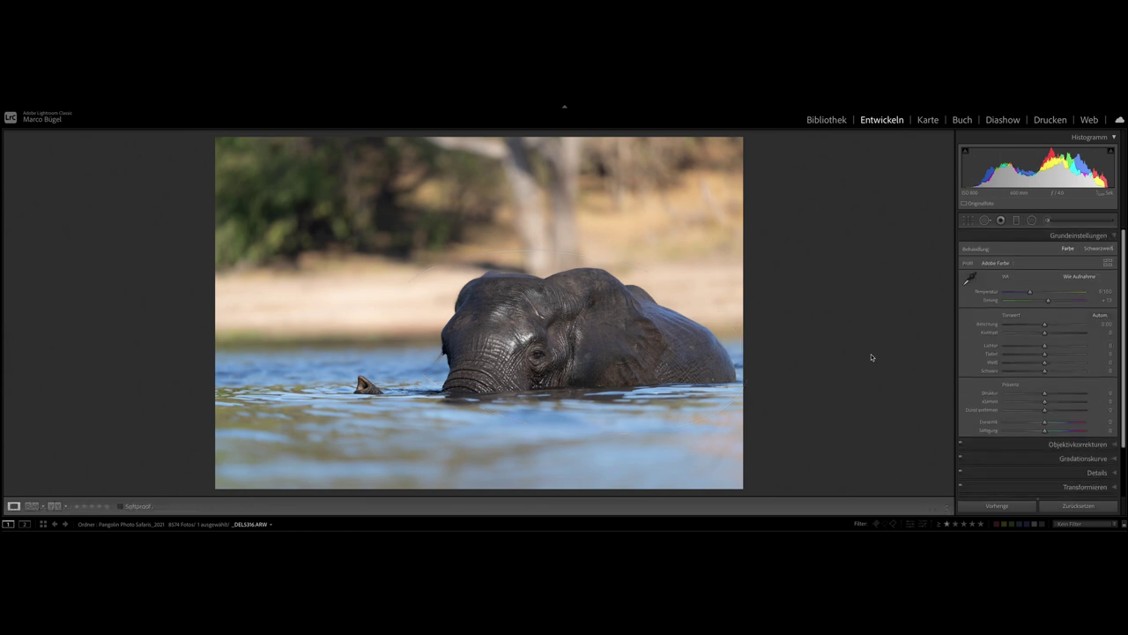
# Compare the edit in Before/After view, return to the single photo, and begin a new mask
pyautogui.press('y')
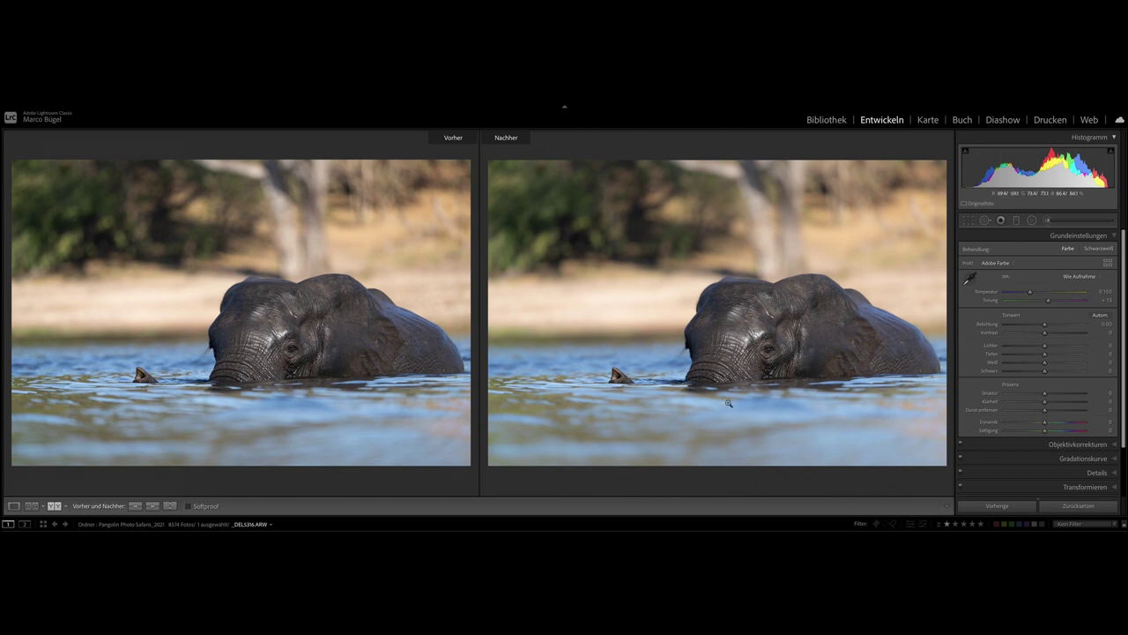
pyautogui.press('y')
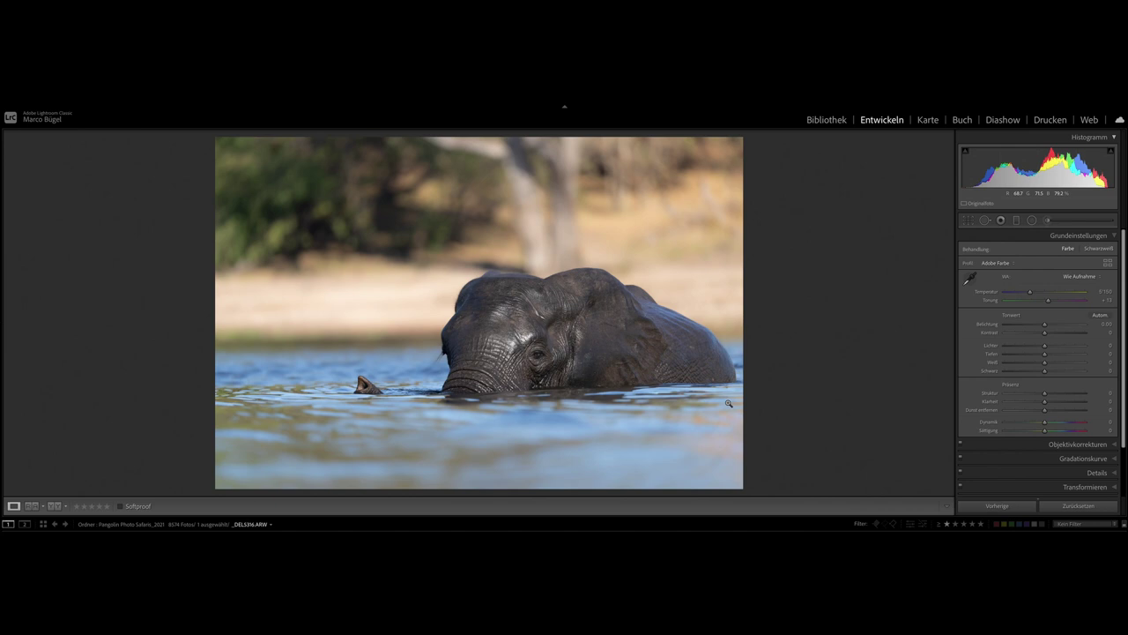
pyautogui.click(1032, 221)
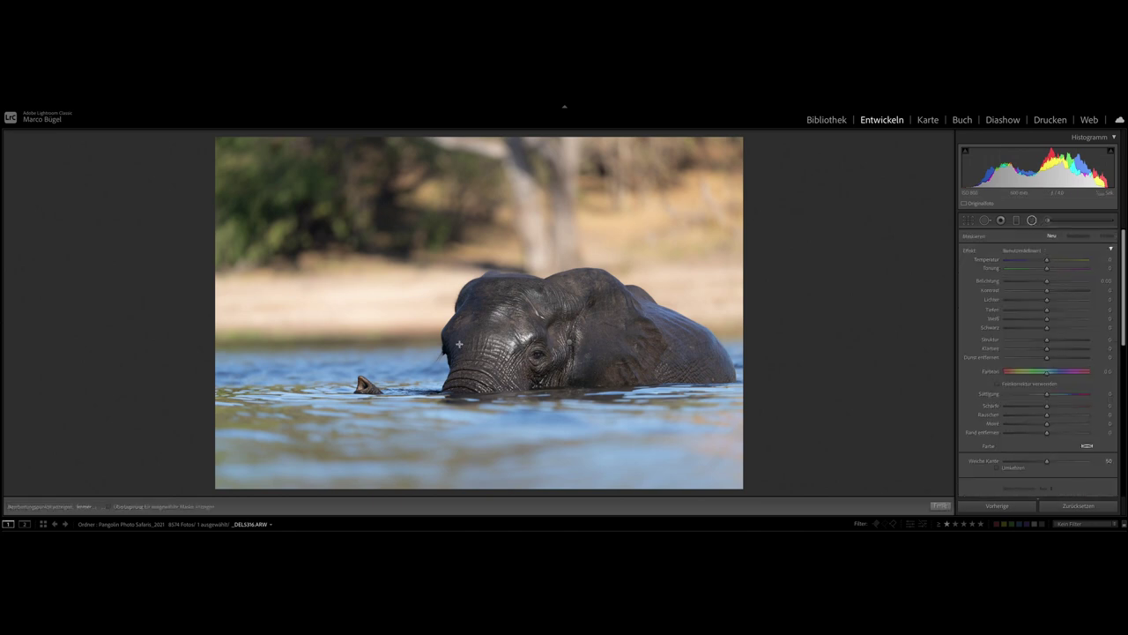
# Draw a second radial ellipse over the upper-left trees and bank, with exposure -2.72 outside it
pyautogui.moveTo(332, 200); pyautogui.dragTo(446, 264)
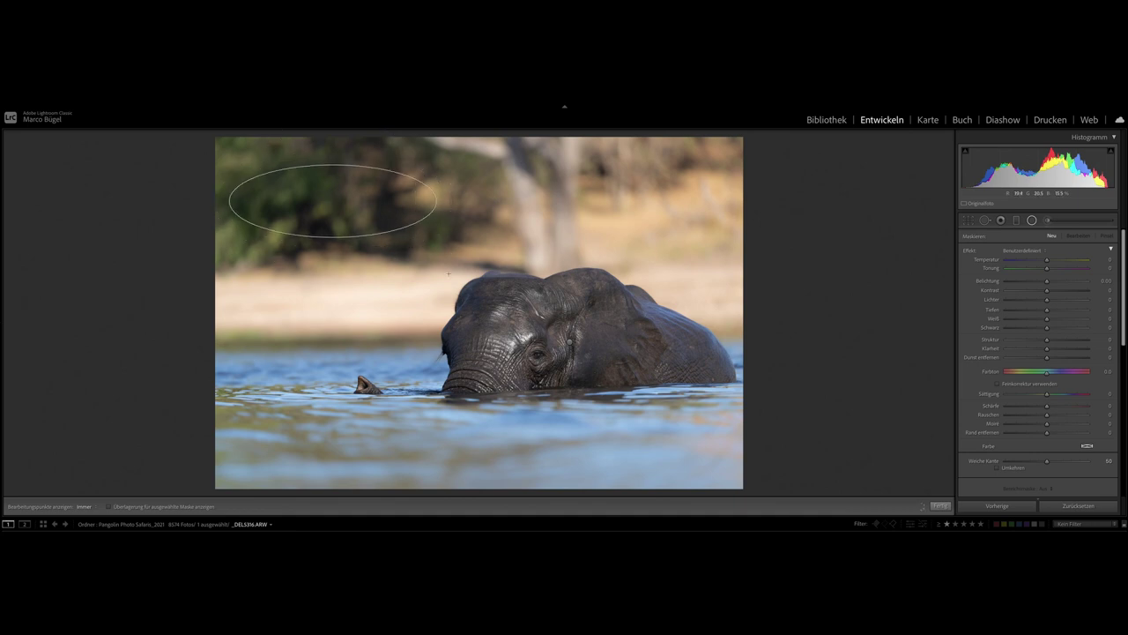
pyautogui.moveTo(334, 199); pyautogui.dragTo(348, 241)
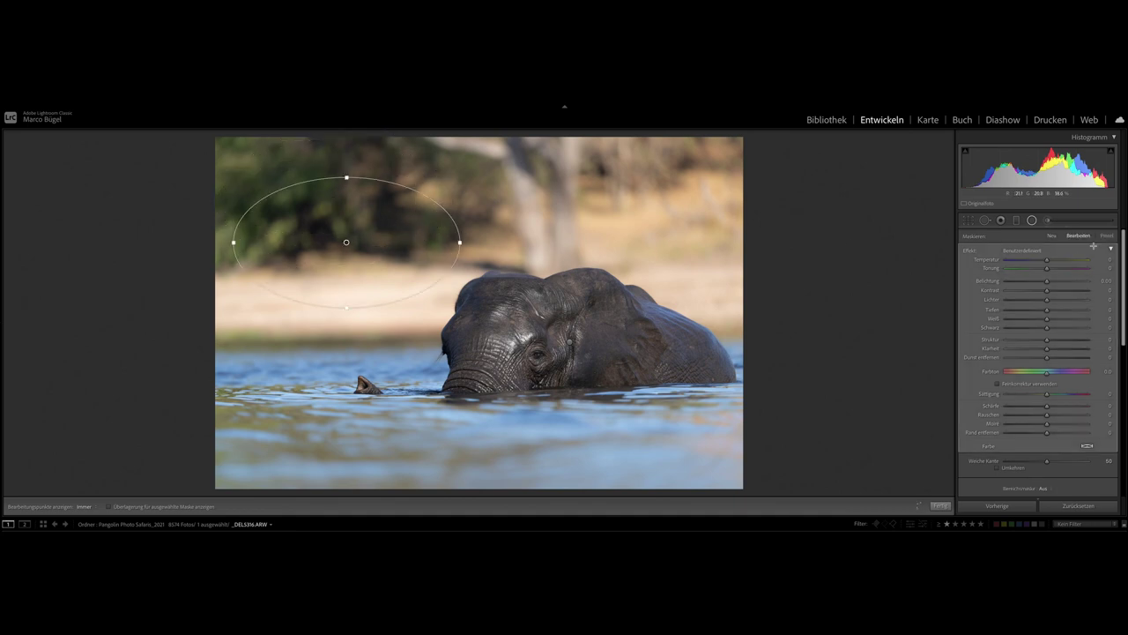
pyautogui.moveTo(1032, 280); pyautogui.dragTo(1020, 283)
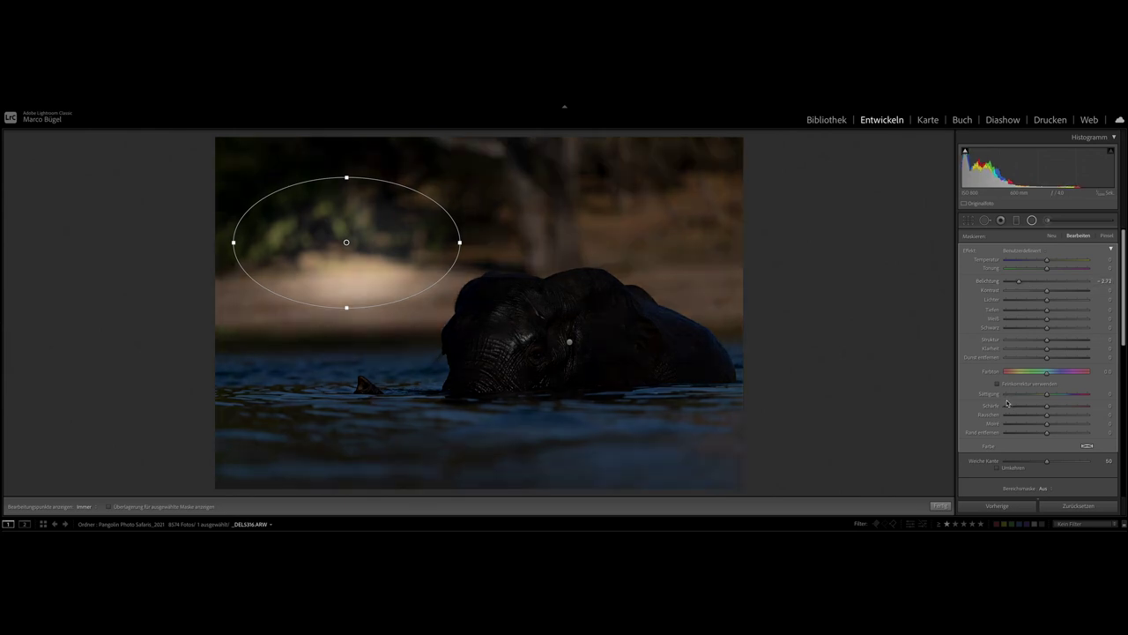
pyautogui.click(1107, 236)
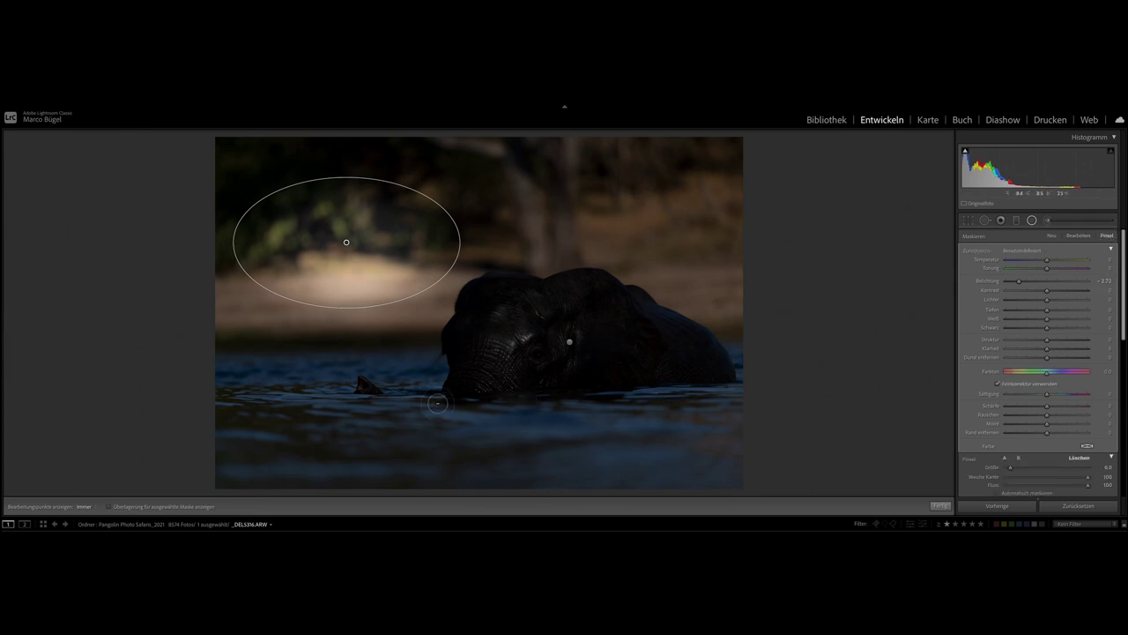
# Enlarge the brush and paint over the elephant, trunk and water to restore their brightness
pyautogui.scroll(5, 438, 404)
pyautogui.moveTo(438, 404)
pyautogui.mouseDown()
pyautogui.moveTo(533, 352)
pyautogui.moveTo(551, 379)
pyautogui.moveTo(364, 415)
pyautogui.moveTo(252, 227)
pyautogui.mouseUp()
pyautogui.press('h')
pyautogui.moveTo(214, 155)
pyautogui.mouseDown()
pyautogui.moveTo(273, 430)
pyautogui.moveTo(767, 398)
pyautogui.moveTo(723, 220)
pyautogui.moveTo(612, 246)
pyautogui.moveTo(659, 360)
pyautogui.moveTo(564, 415)
pyautogui.moveTo(258, 459)
pyautogui.moveTo(740, 476)
pyautogui.mouseUp()
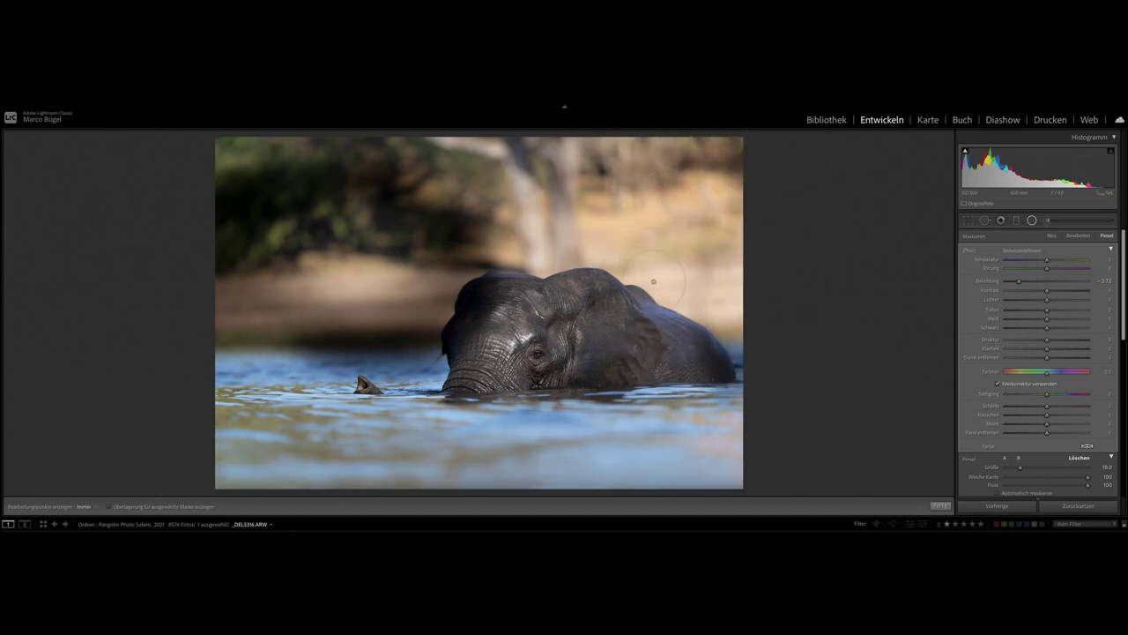